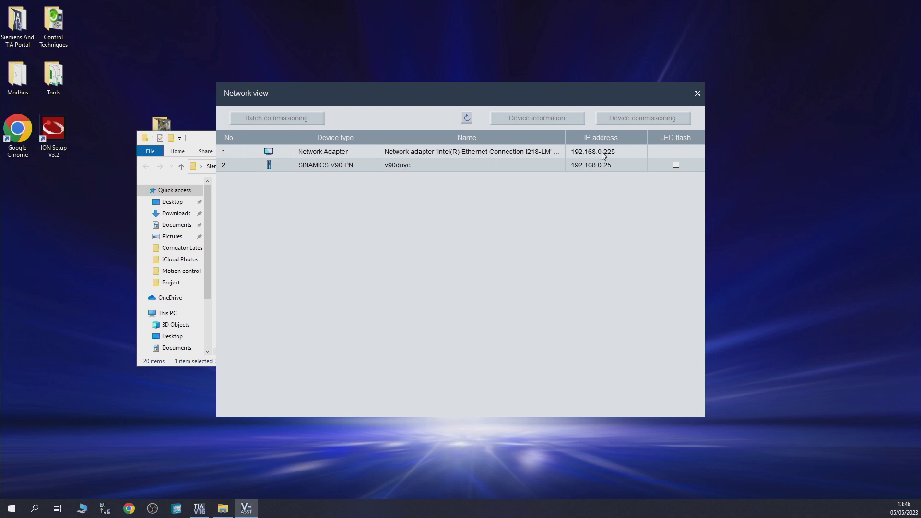
Step: Check the device name and IP settings in the v90drive's device information, leaving them unmodified
left_click(619, 165)
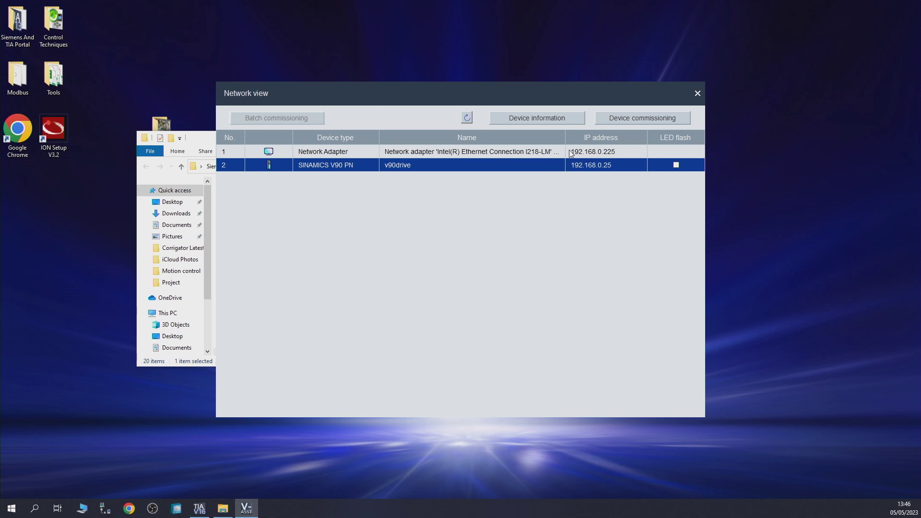
left_click(593, 154)
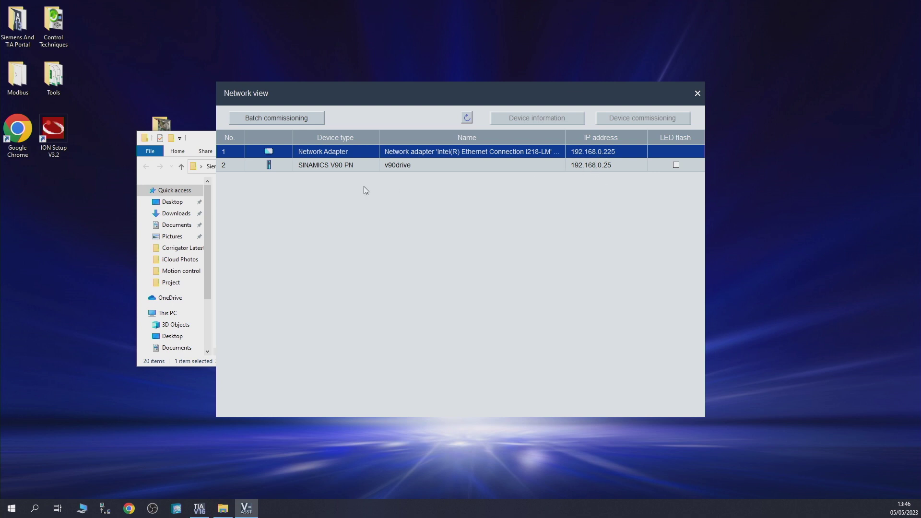
left_click(455, 163)
left_click(538, 118)
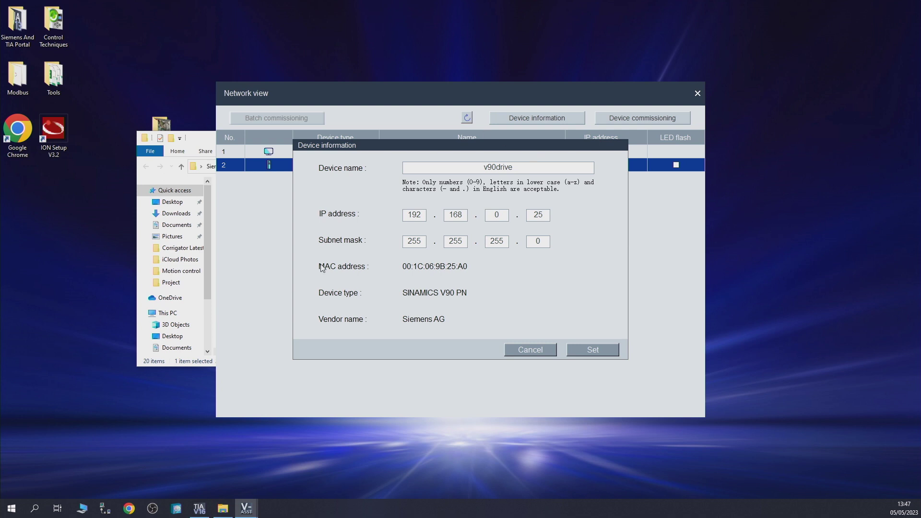
left_click_drag(492, 168, 480, 169)
left_click(518, 168)
left_click_drag(551, 166, 463, 167)
left_click(528, 350)
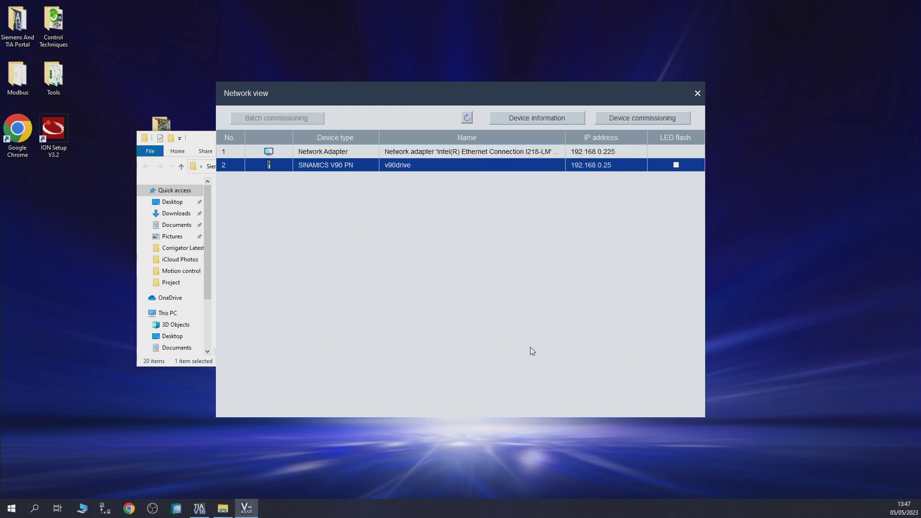
Step: Open device commissioning for the v90drive, expand the alarm list and restore the window from its maximized state
left_click(667, 118)
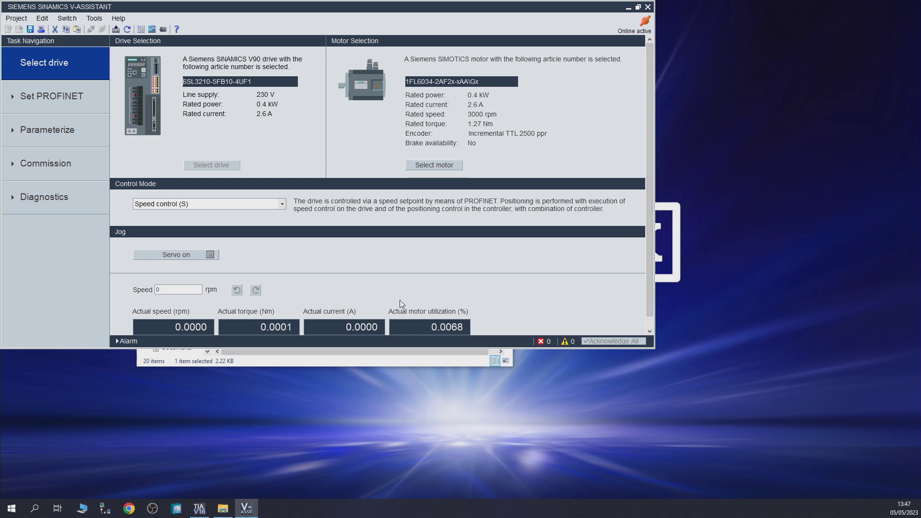
left_click(410, 342)
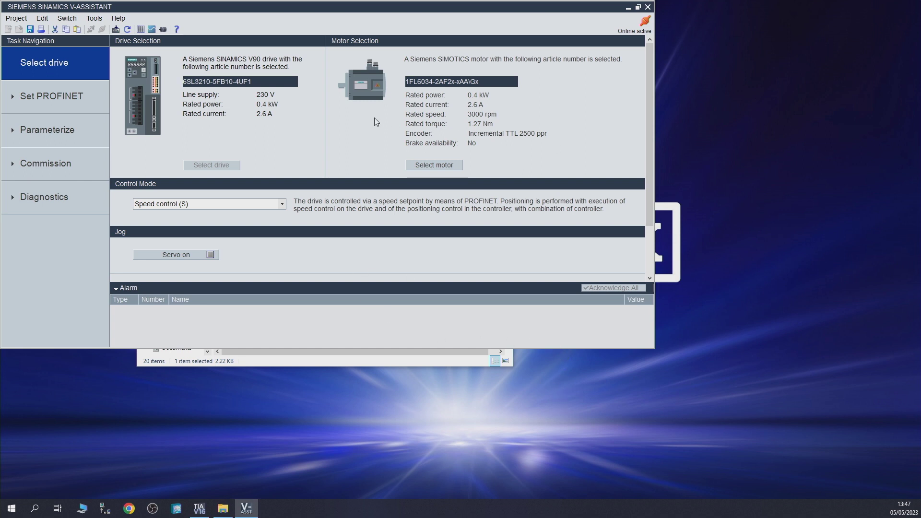
double_click(211, 5)
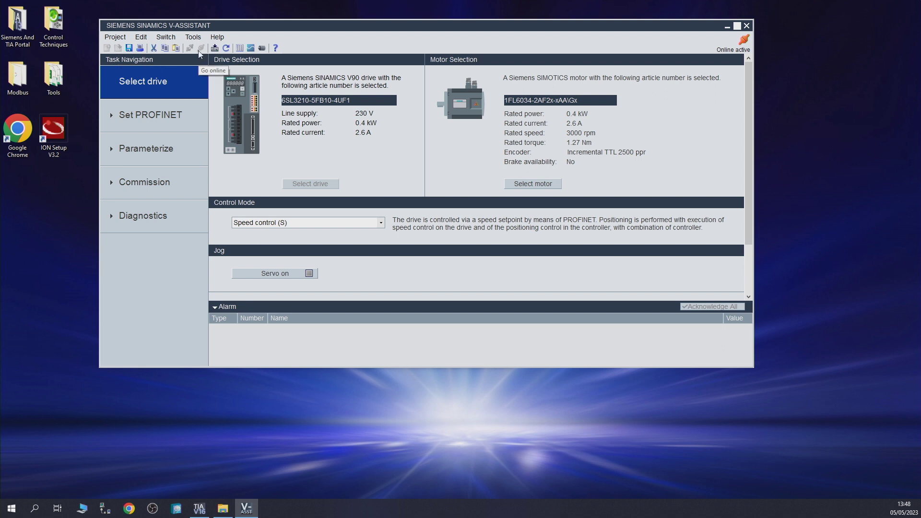
Step: Review the drive's PROFINET telegram selection, network configuration and ramp function settings
left_click(149, 136)
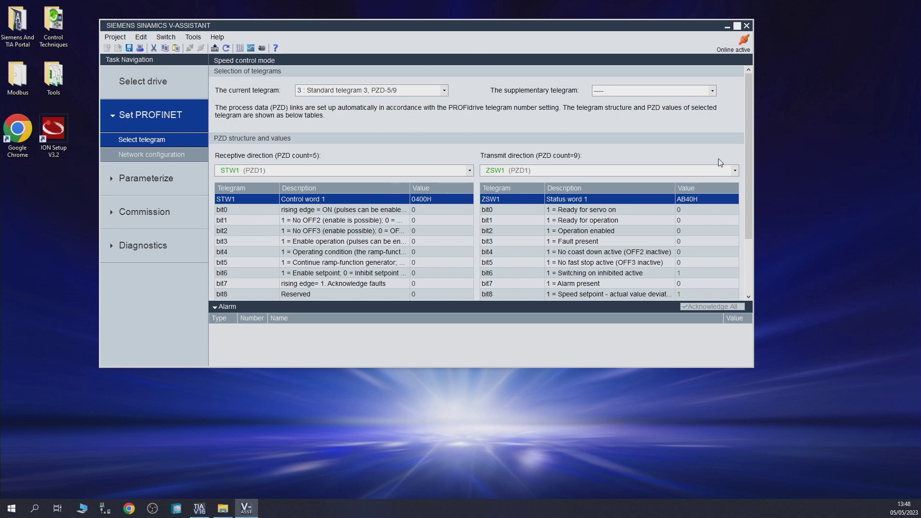
left_click(151, 154)
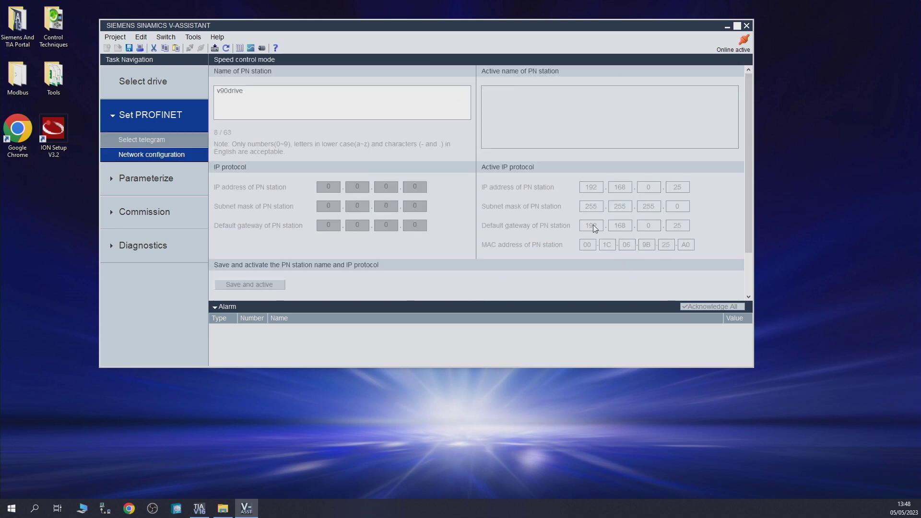
left_click(148, 173)
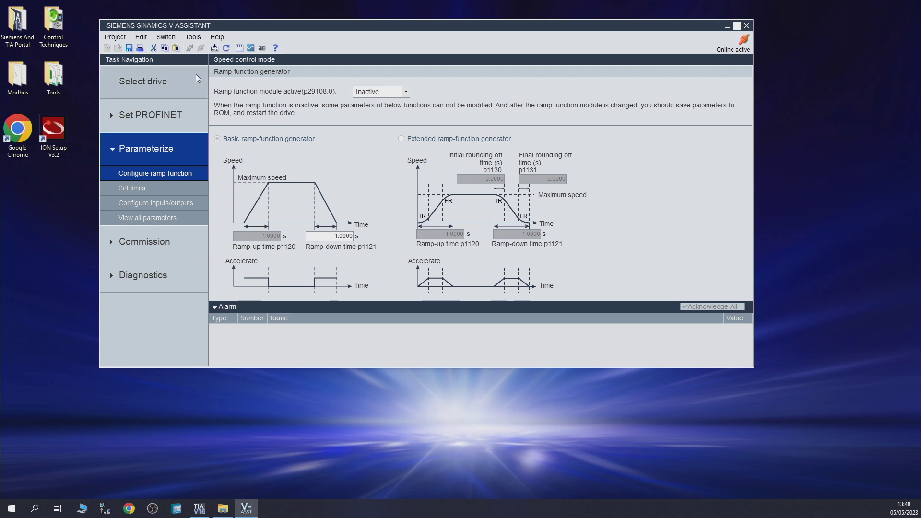
Step: Save the project as V90 Drive BackUp.prj, replacing the existing file
left_click(129, 48)
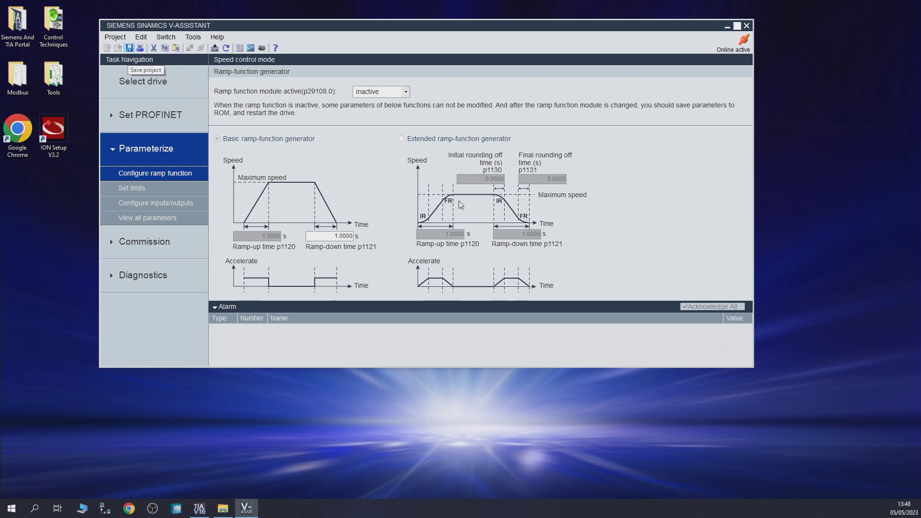
left_click(216, 89)
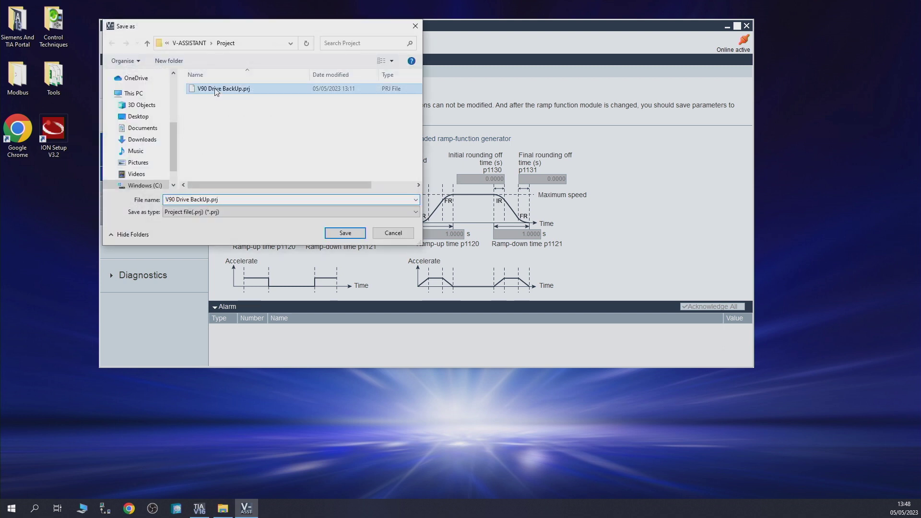
left_click(345, 233)
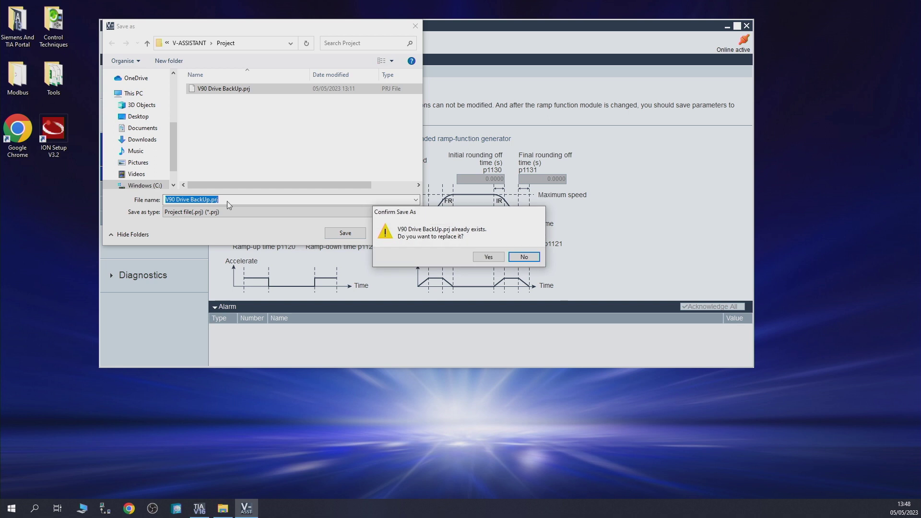
left_click(488, 257)
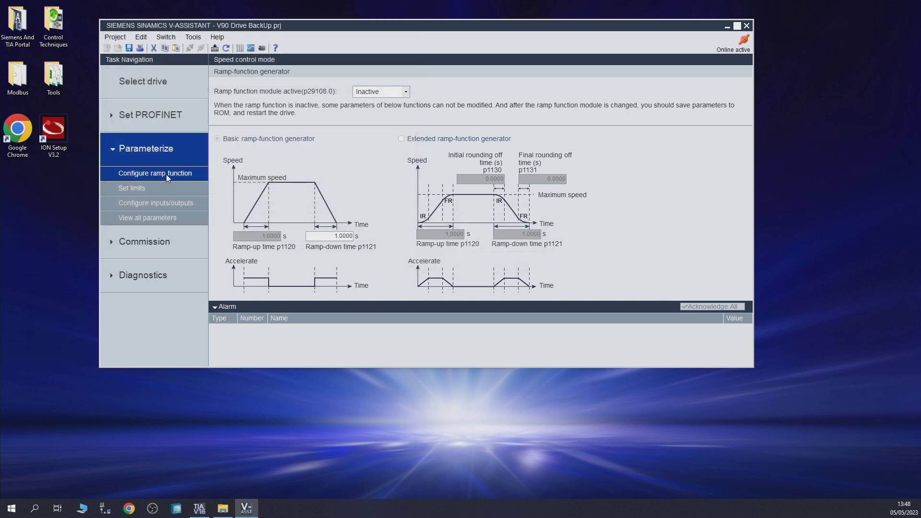
Step: Review the drive selection overview and the tuning and limit entries in the full parameter list
left_click(132, 86)
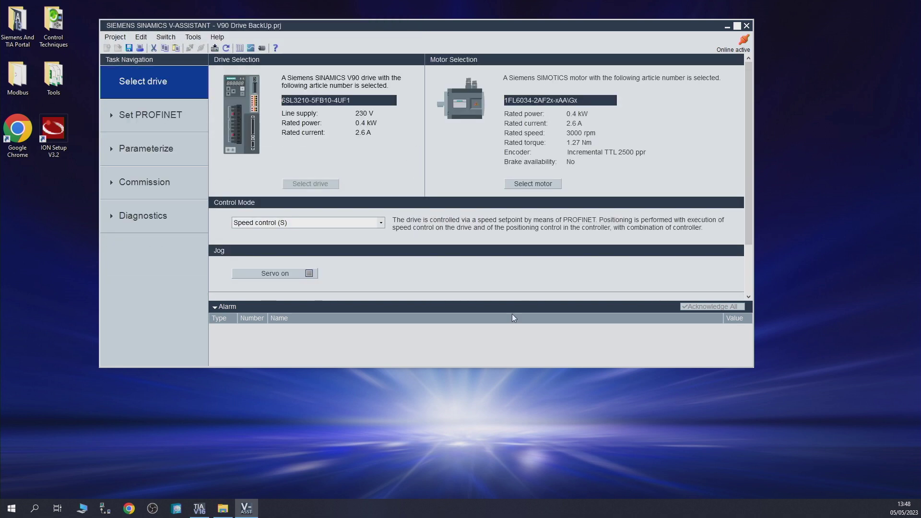
left_click(160, 152)
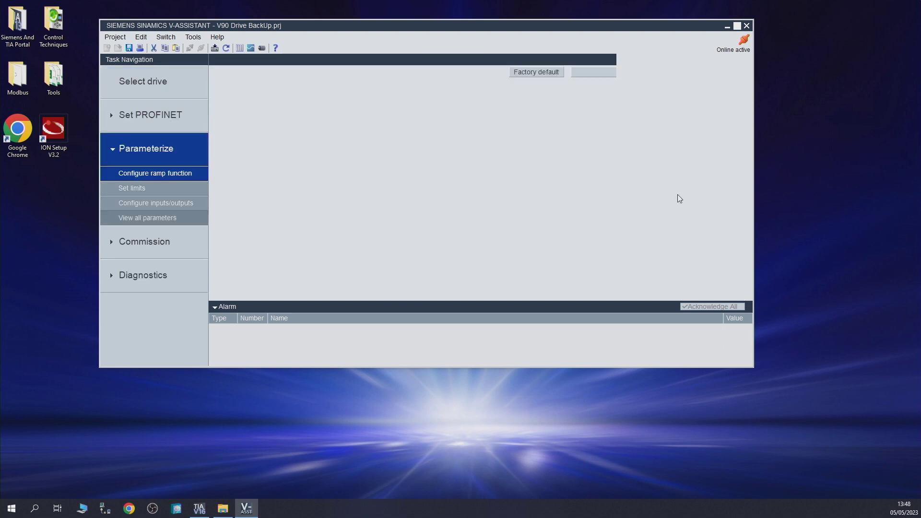
scroll(749, 115, "down", 3)
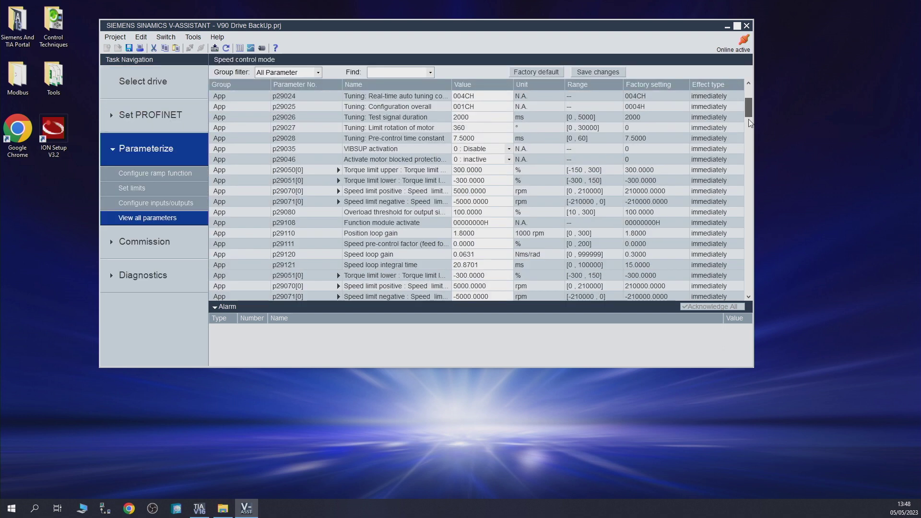
mouse_move(750, 119)
left_mouse_down()
mouse_move(747, 155)
mouse_move(749, 109)
left_mouse_up()
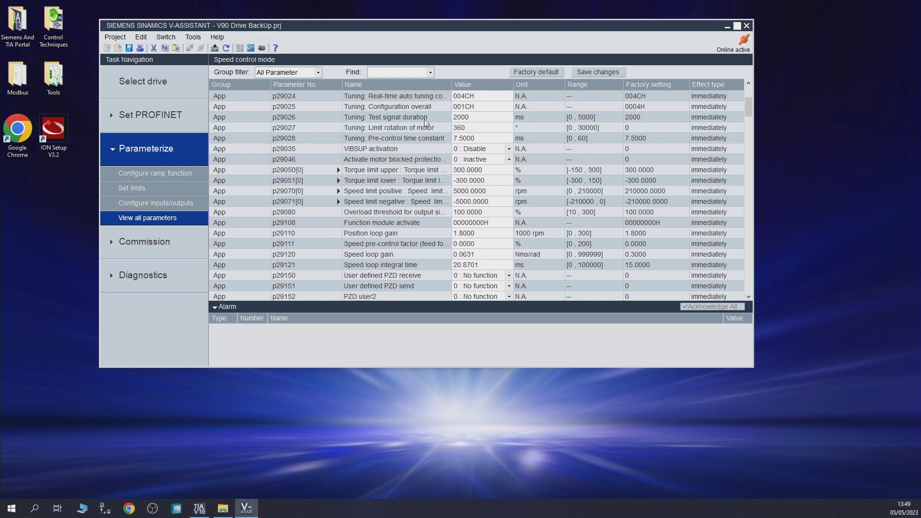
Step: Close the commissioning session without saving parameters to ROM or the project file, and exit the network view
left_click(746, 26)
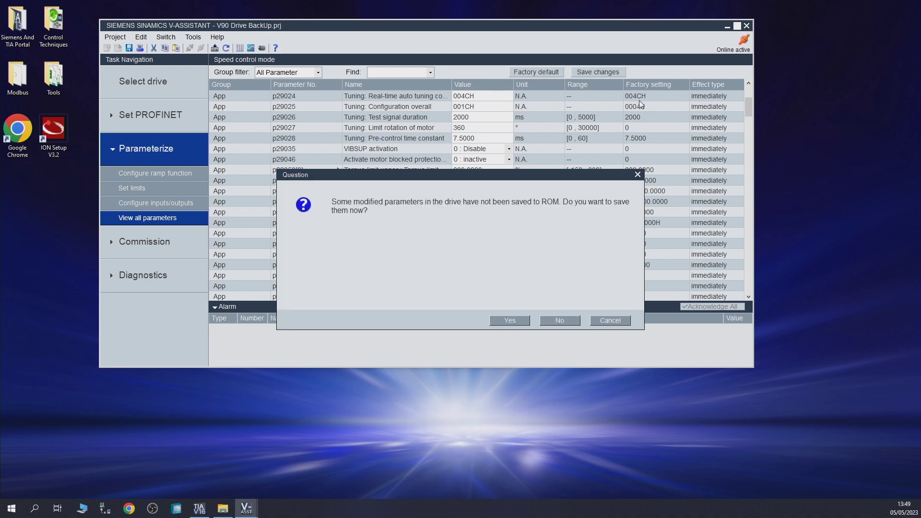
left_click(568, 323)
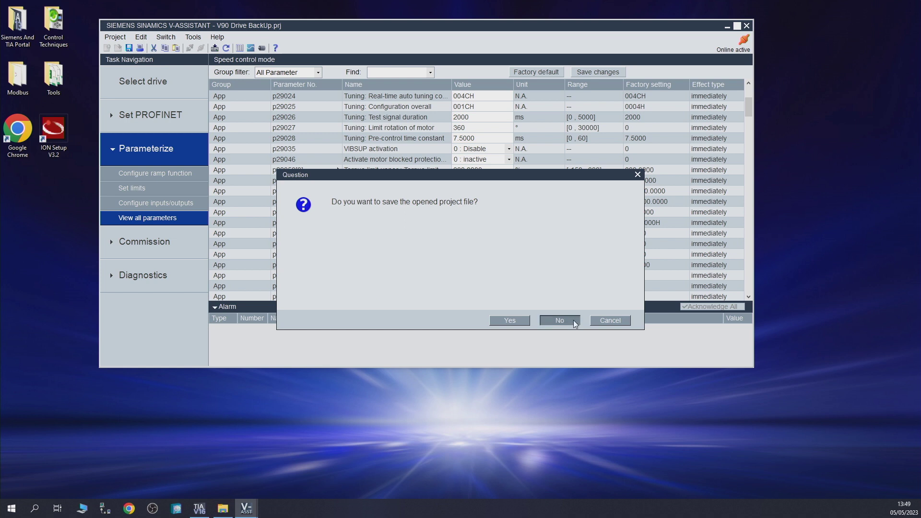
left_click(574, 320)
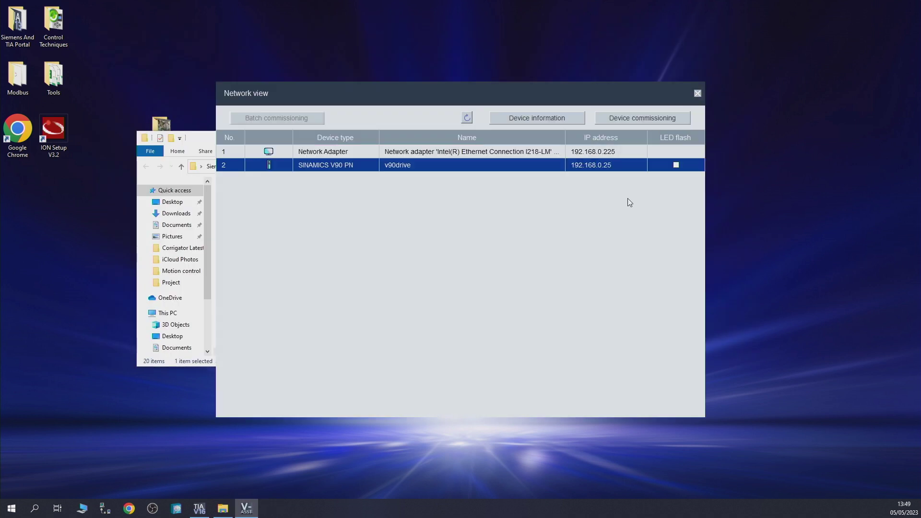
left_click(697, 94)
Step: Relaunch V-ASSISTANT and connect online to the SINAMICS V90 drive through the USB connection
double_click(261, 342)
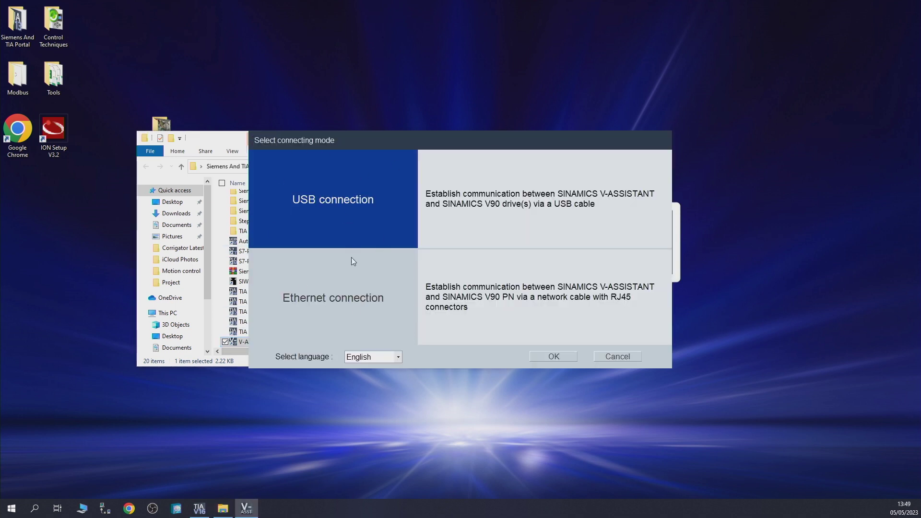
left_click(567, 356)
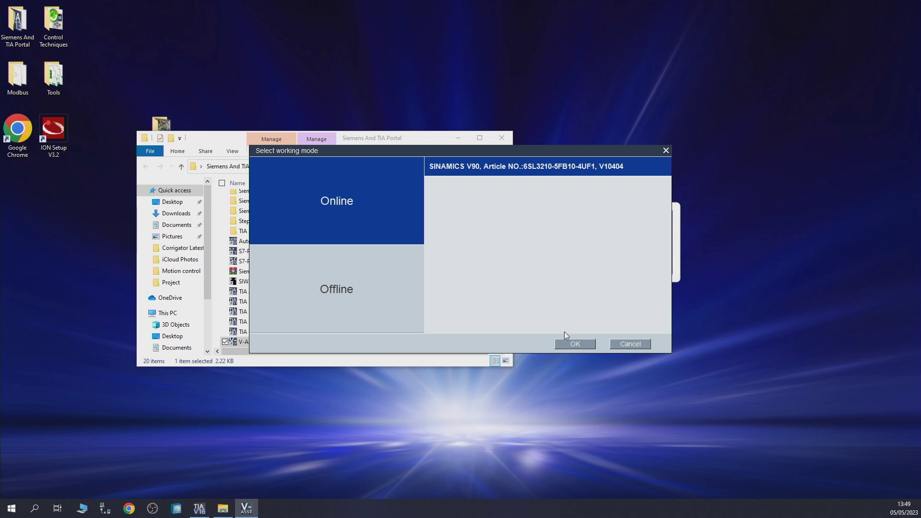
left_click(575, 344)
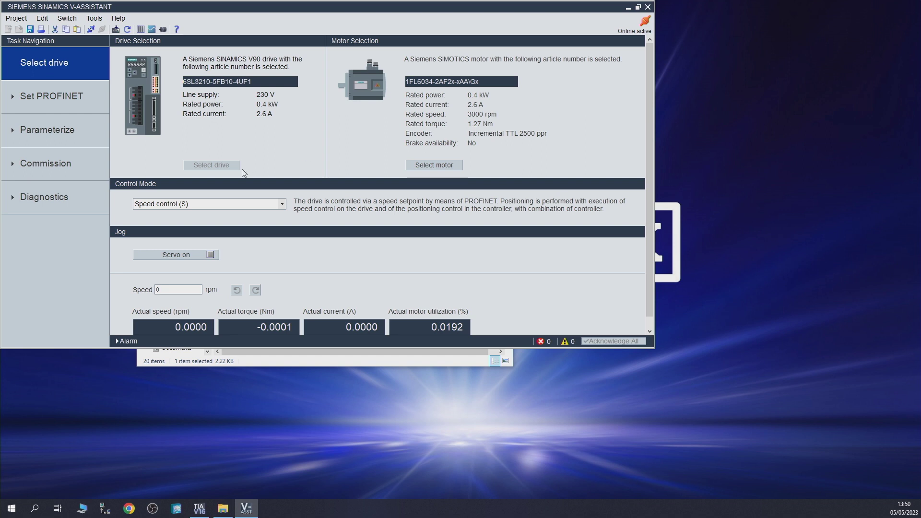
Step: Take the drive offline and reset all project parameters to their factory defaults
left_click(92, 30)
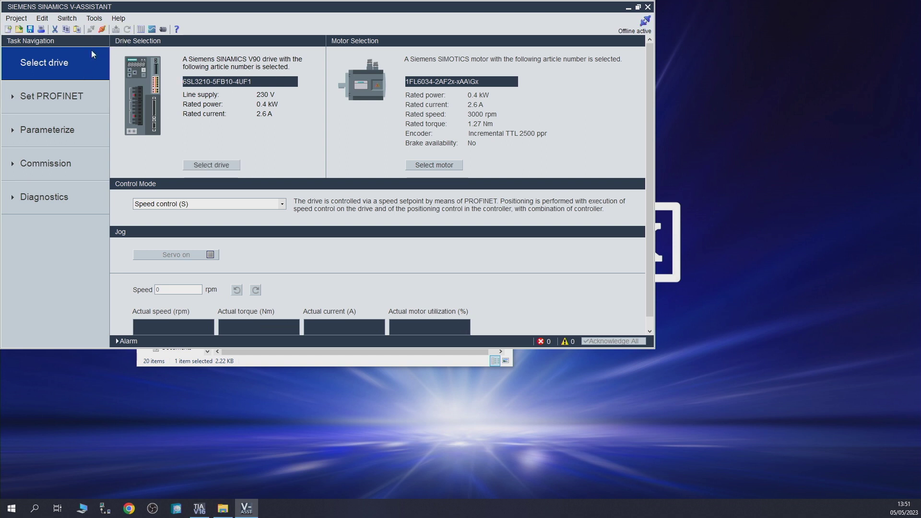
left_click(54, 129)
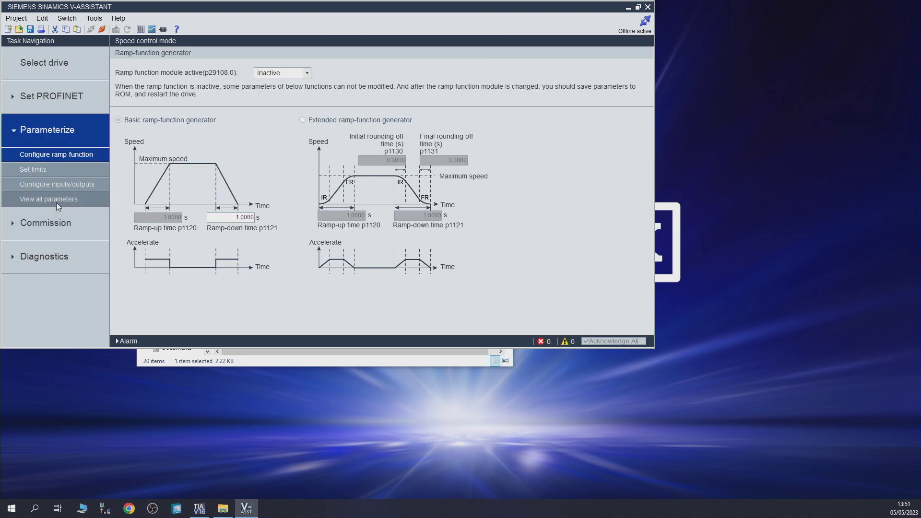
left_click(56, 199)
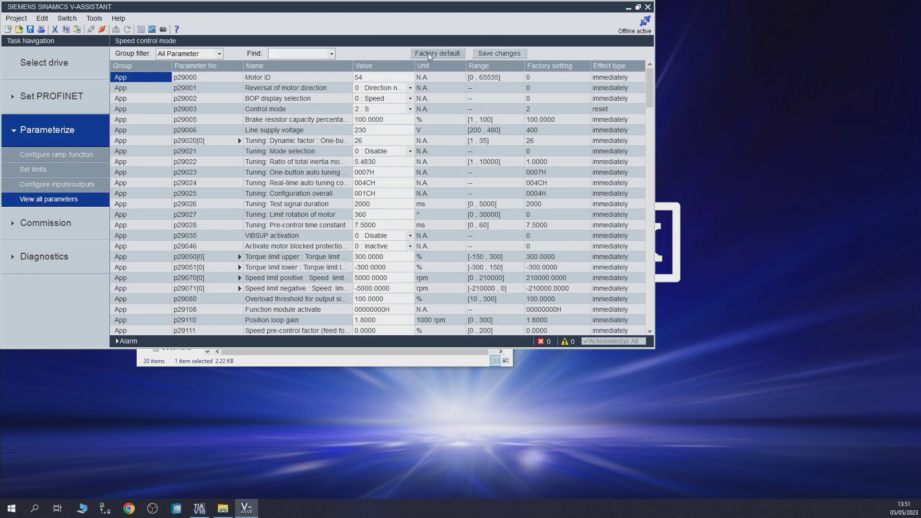
left_click(430, 53)
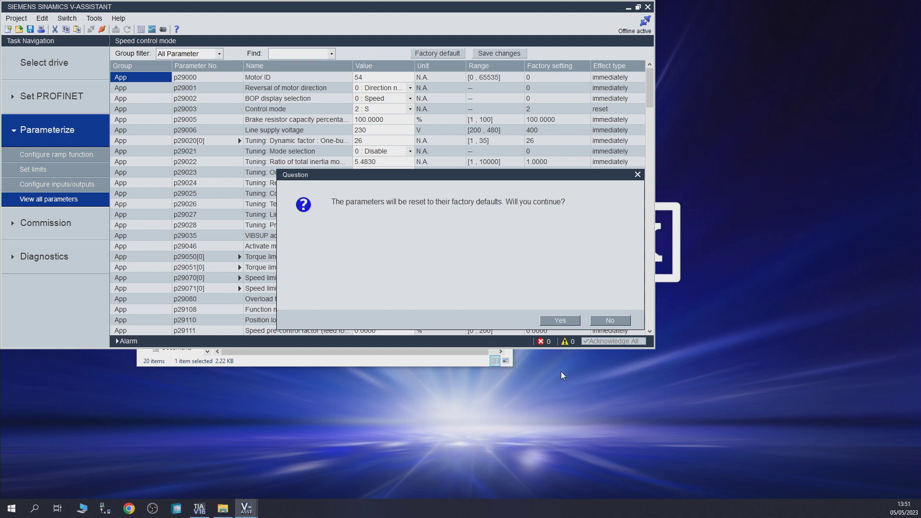
left_click(560, 320)
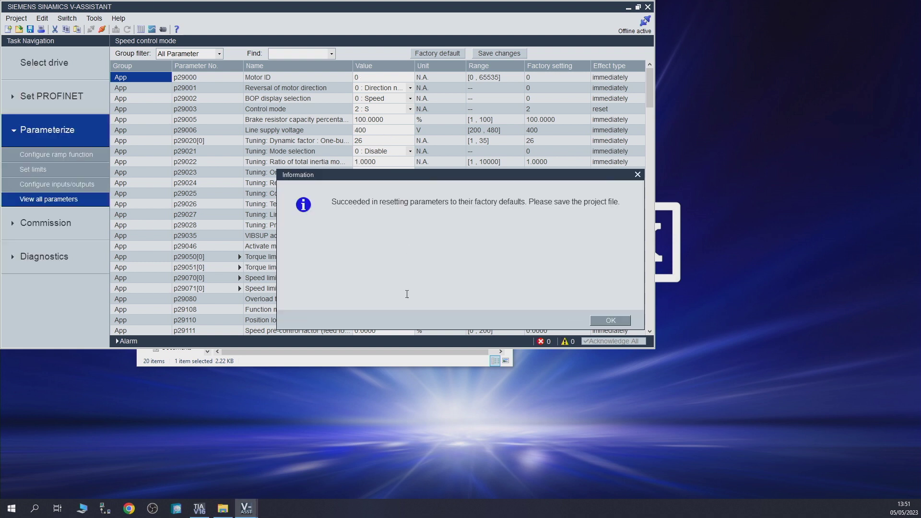
left_click(609, 318)
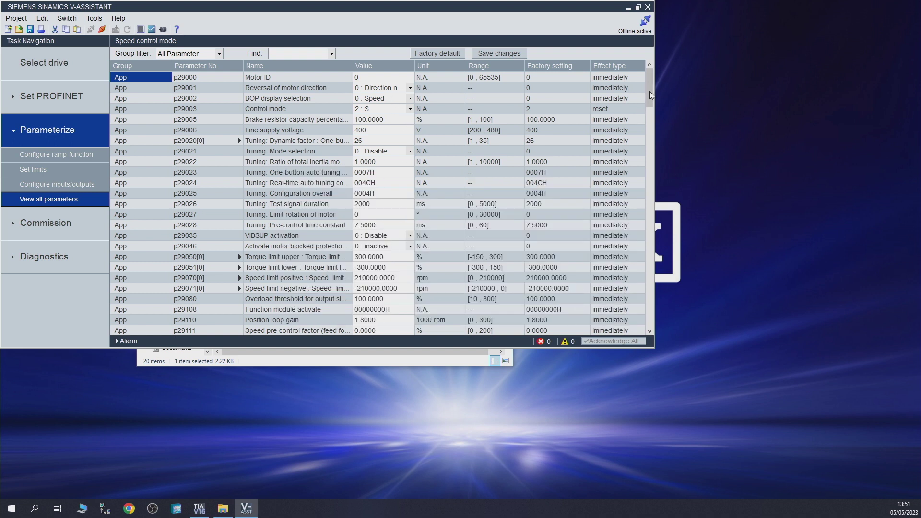
mouse_move(649, 91)
left_mouse_down()
mouse_move(652, 156)
mouse_move(655, 75)
left_mouse_up()
Step: Go back online with the drive and transfer the differing parameters from PC to drive
left_click(83, 72)
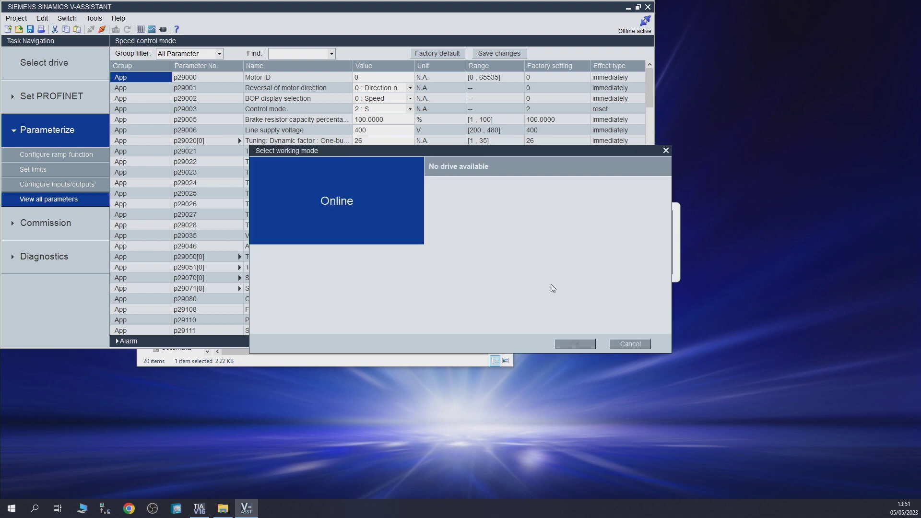
key("Escape")
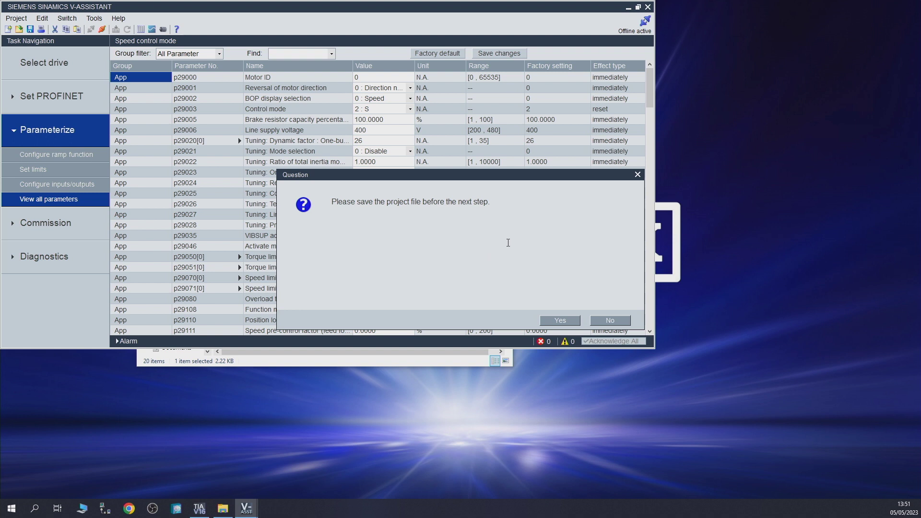
left_click(571, 318)
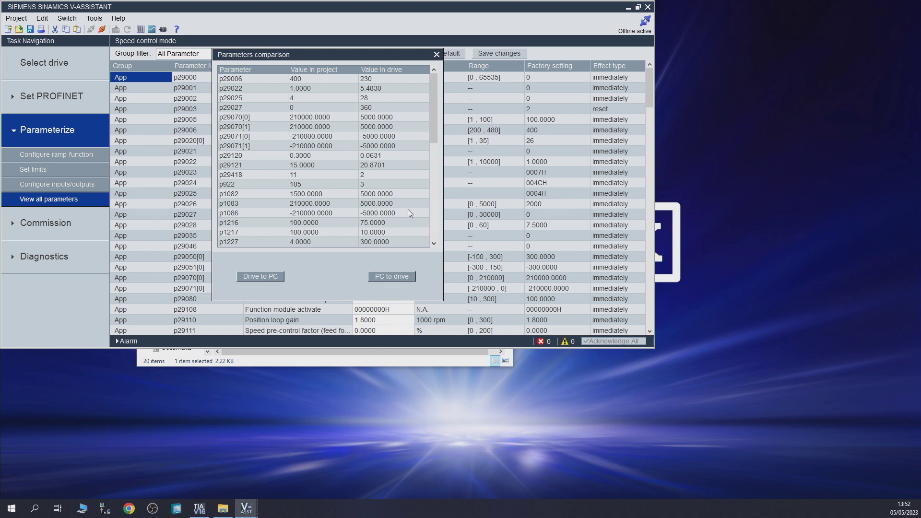
left_click(254, 277)
left_click(392, 277)
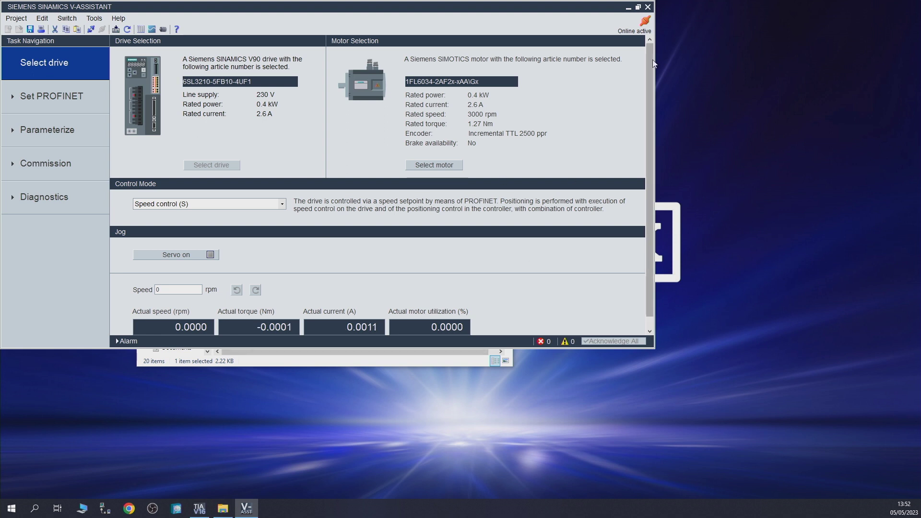
scroll(651, 63, "down", 1)
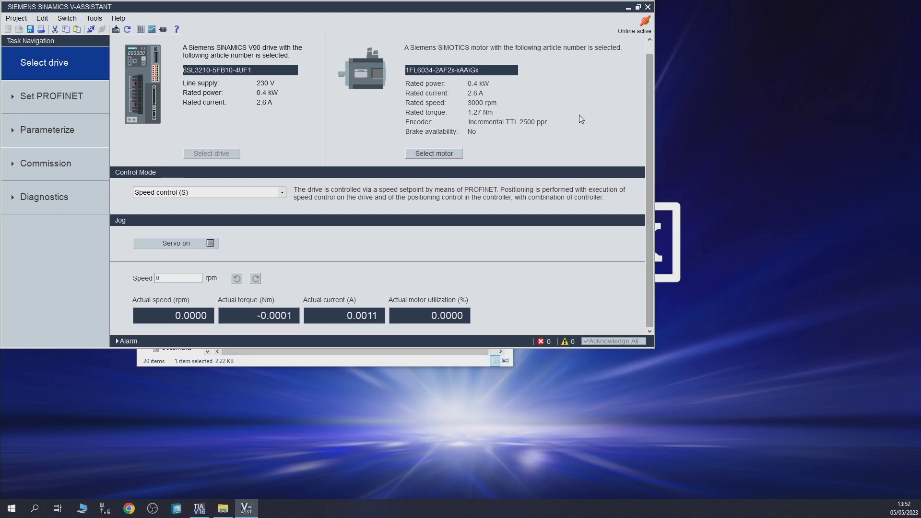
Step: Open the full parameter list and review the drive's values against their factory settings
left_click(25, 140)
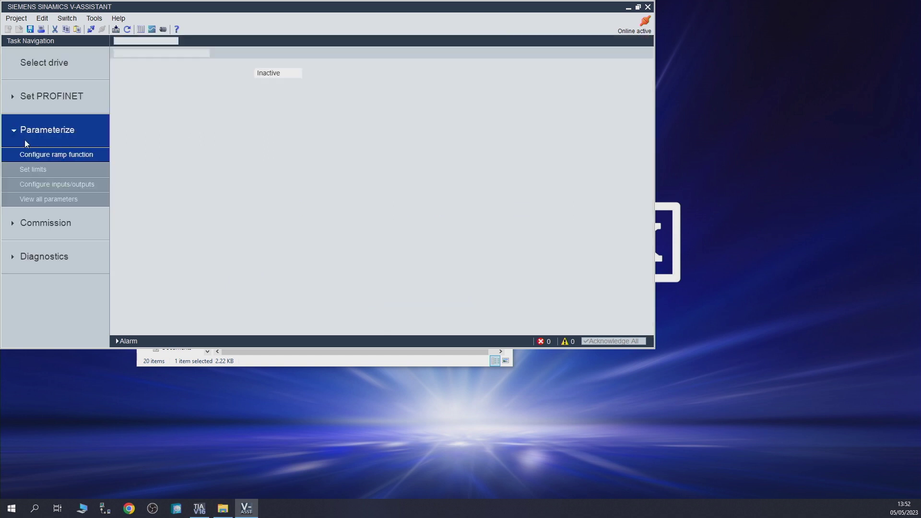
left_click(52, 201)
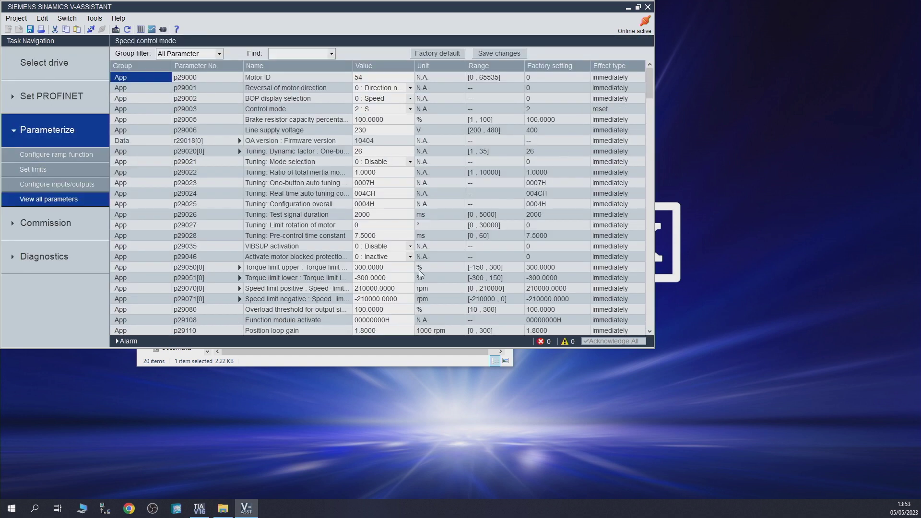
scroll(422, 288, "down", 3)
scroll(427, 281, "down", 1)
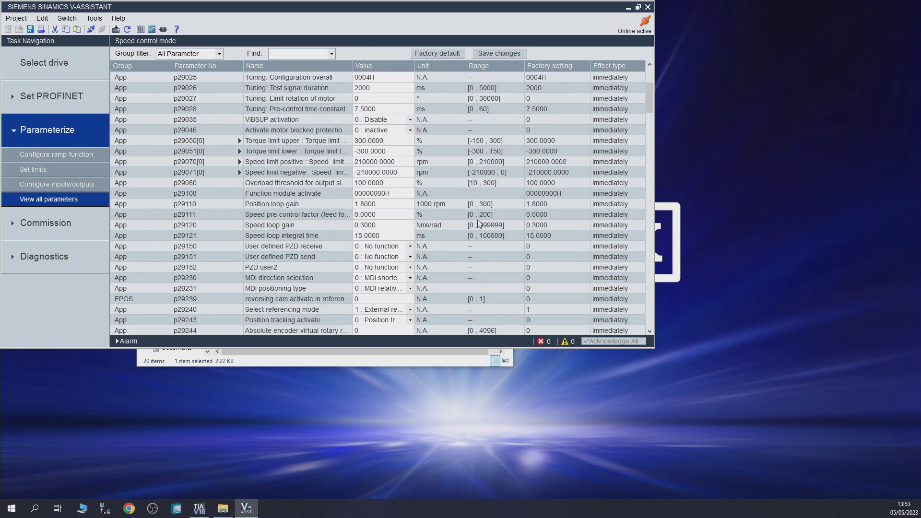
scroll(388, 269, "down", 5)
scroll(388, 270, "down", 2)
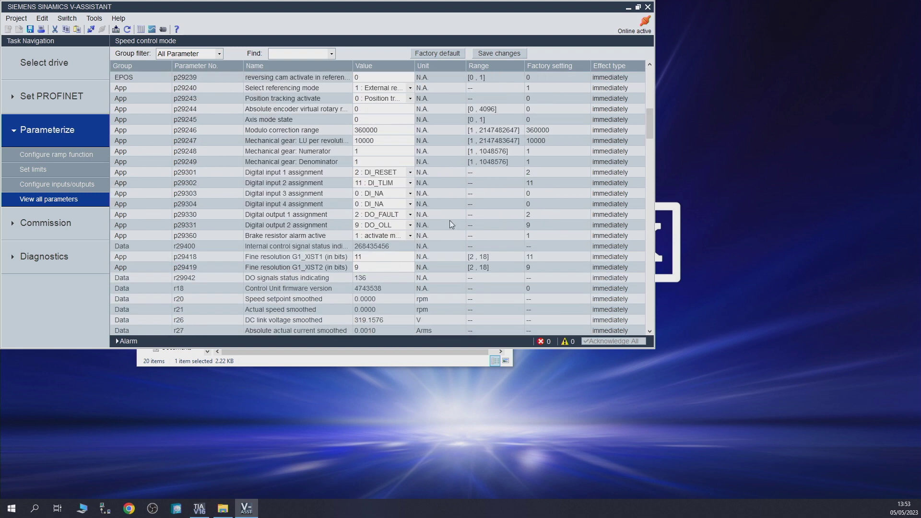
scroll(450, 220, "down", 3)
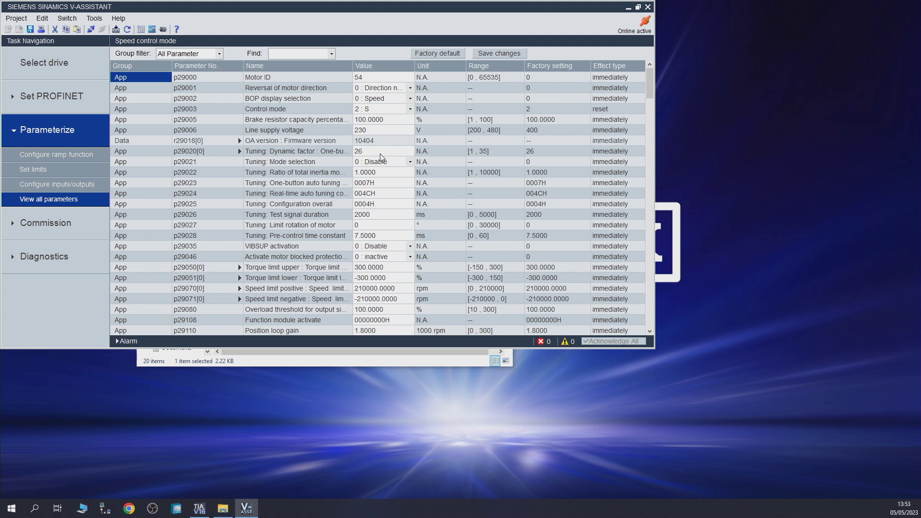
Step: Save the parameters to the drive's ROM, then restart the drive and acknowledge the switch to offline working
left_click(116, 30)
left_click(101, 22)
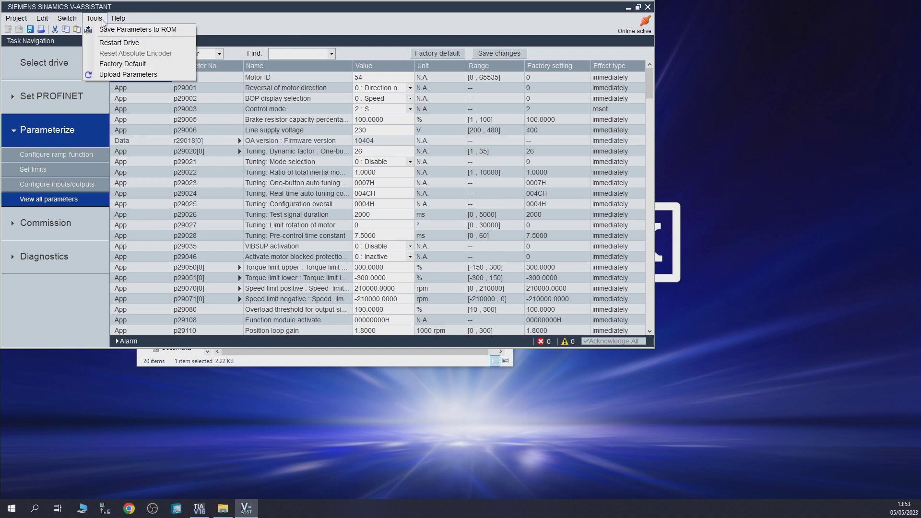
left_click(116, 42)
left_click(559, 320)
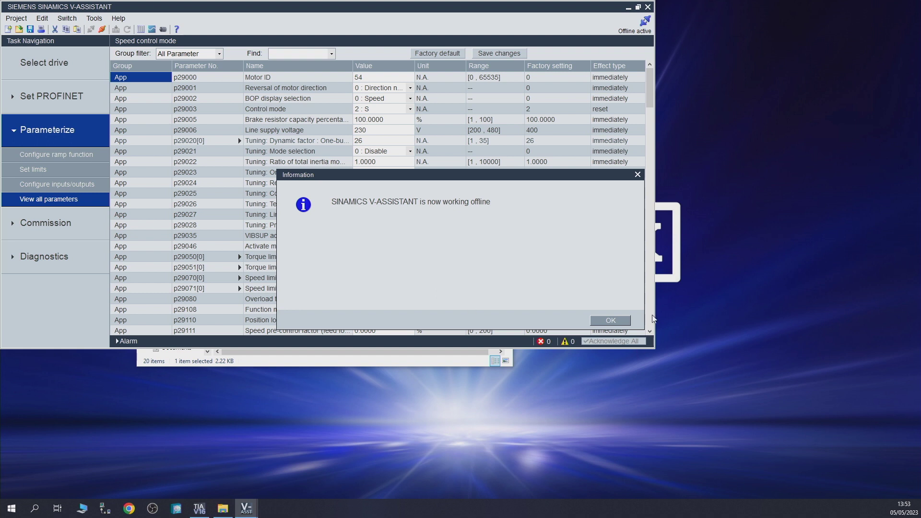
left_click(606, 321)
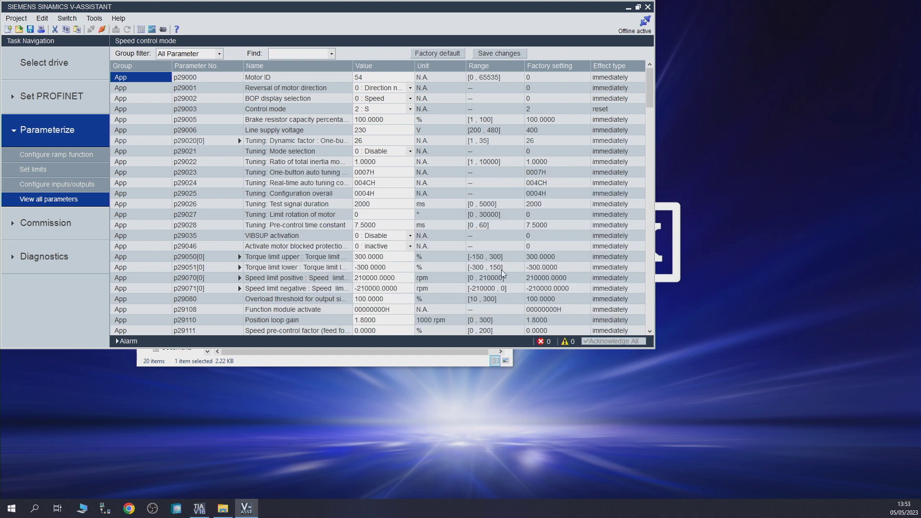